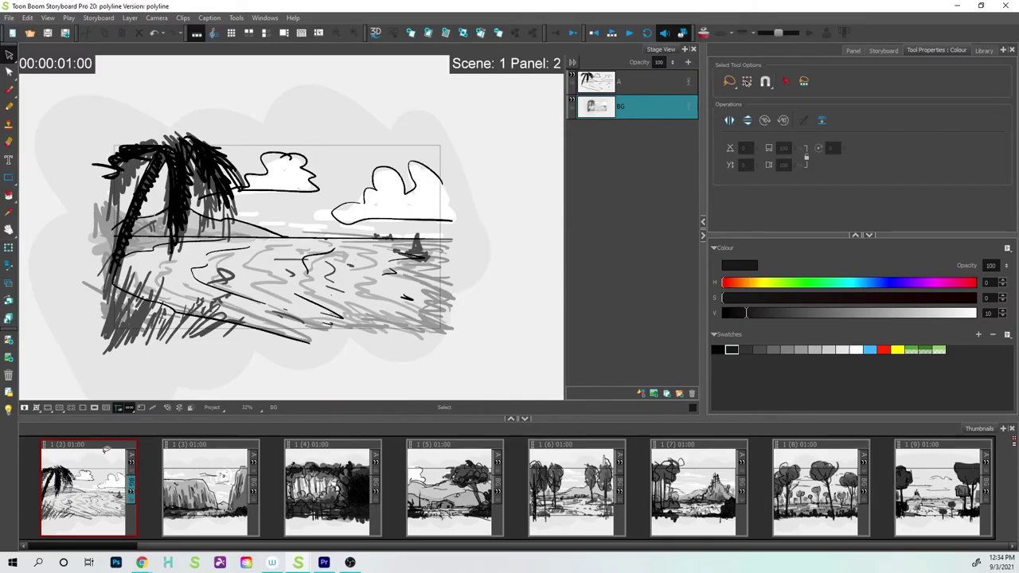
Browse the storyboard panels from 3 through 9 and back to panel 2
left_click(226, 497)
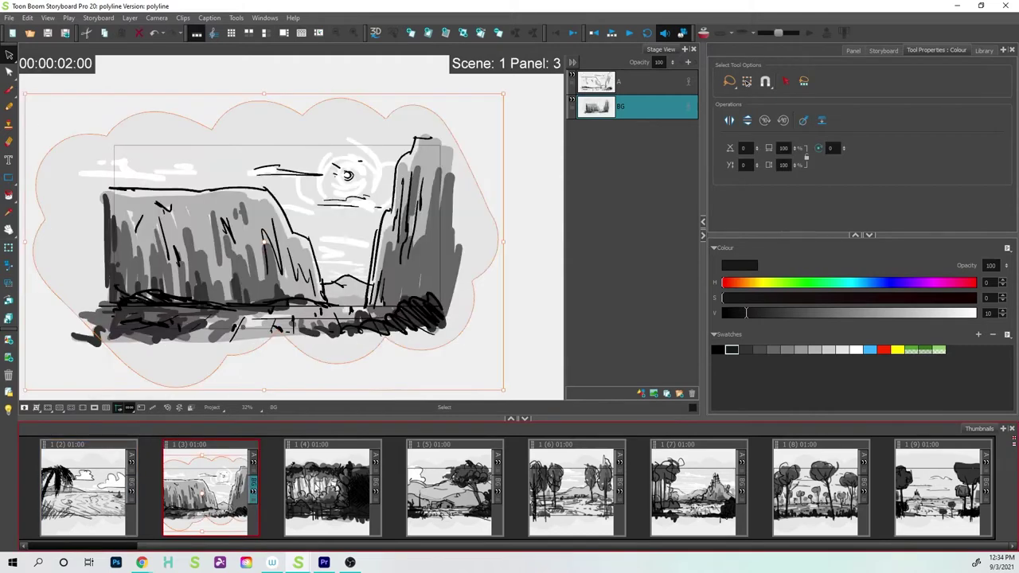
left_click(316, 488)
left_click(454, 487)
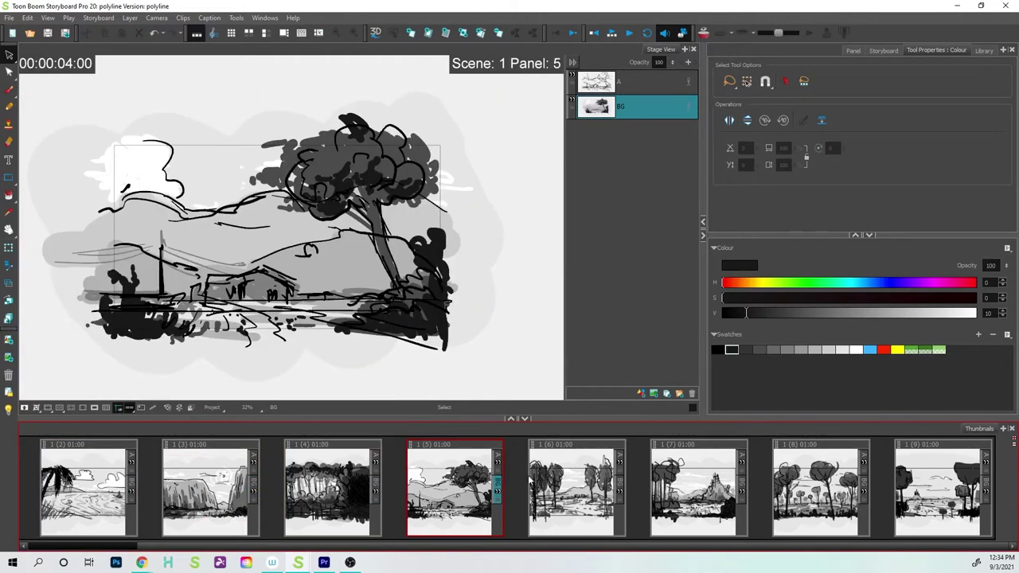
left_click(573, 477)
left_click(699, 487)
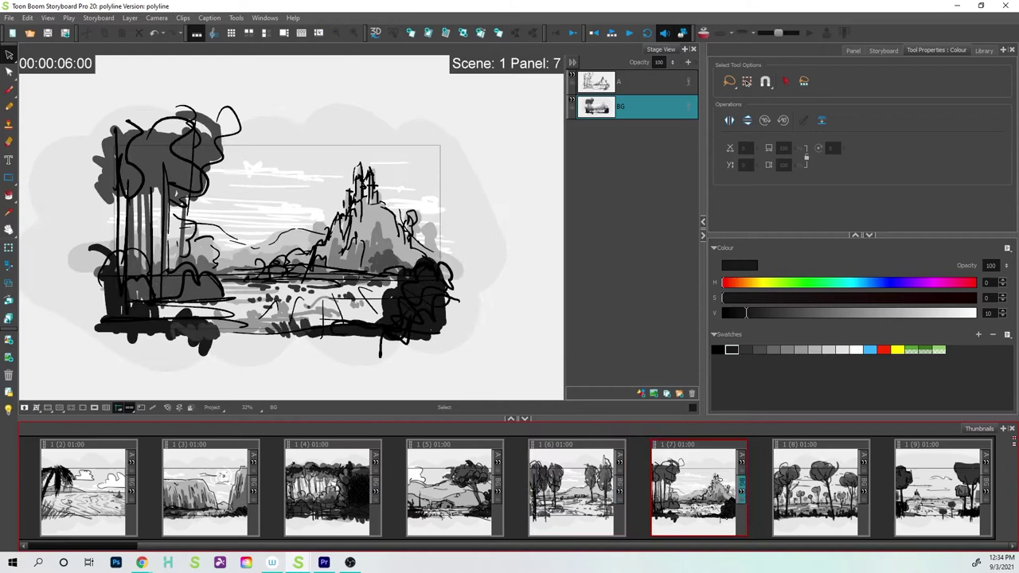
left_click(829, 475)
left_click(933, 483)
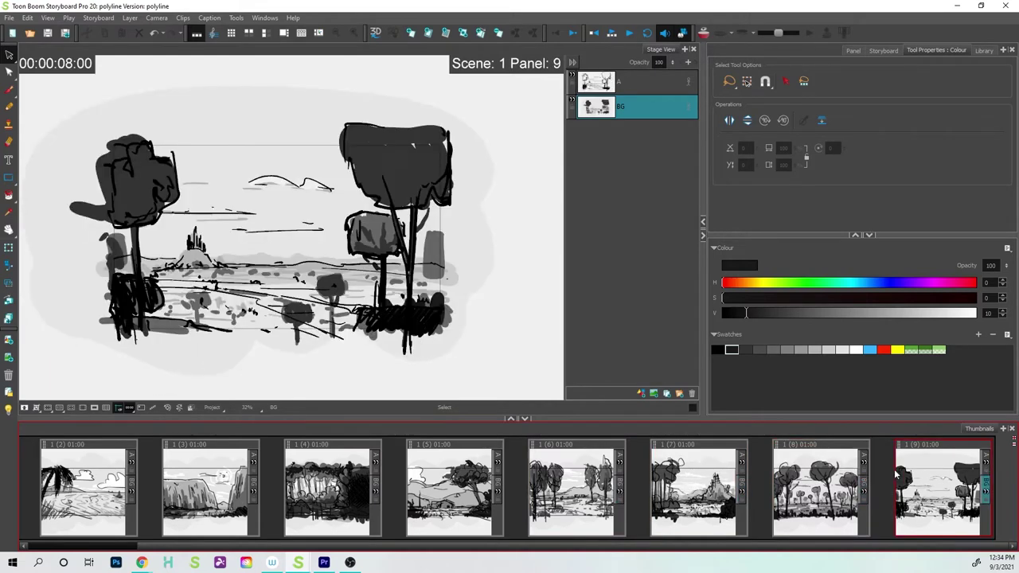
left_click(789, 478)
left_click(696, 492)
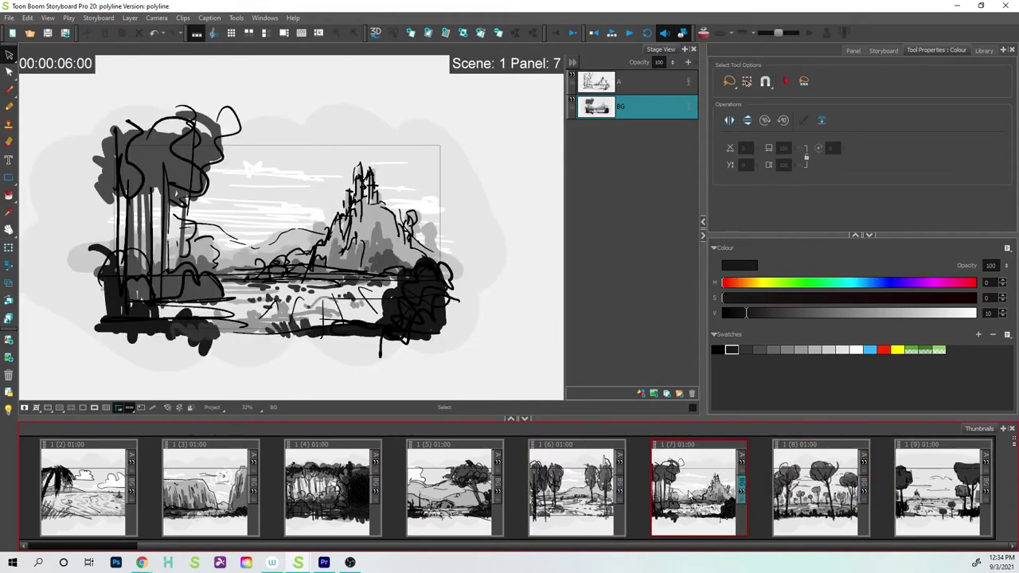
left_click(570, 477)
left_click(458, 492)
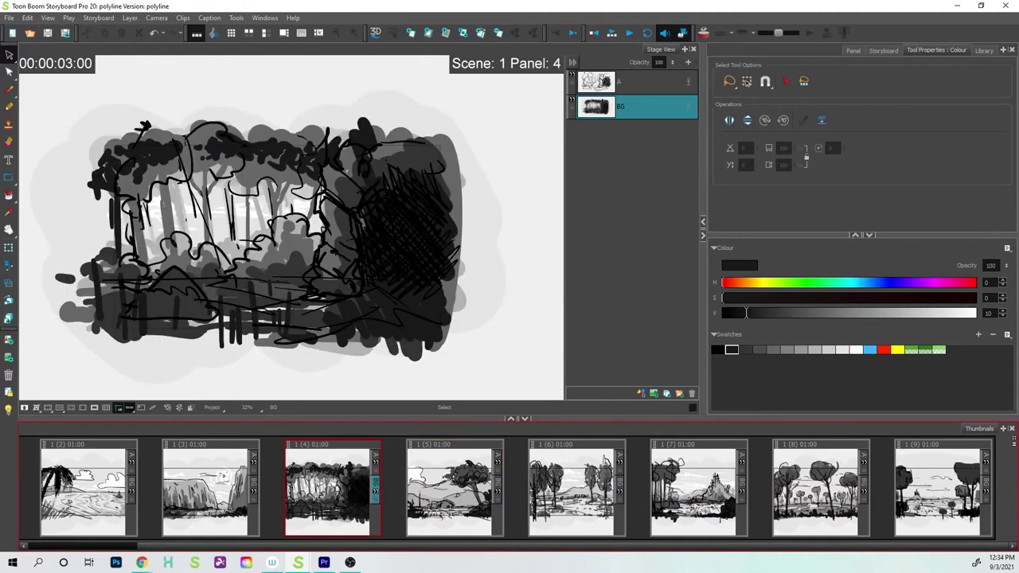
left_click(350, 492)
left_click(211, 489)
left_click(120, 483)
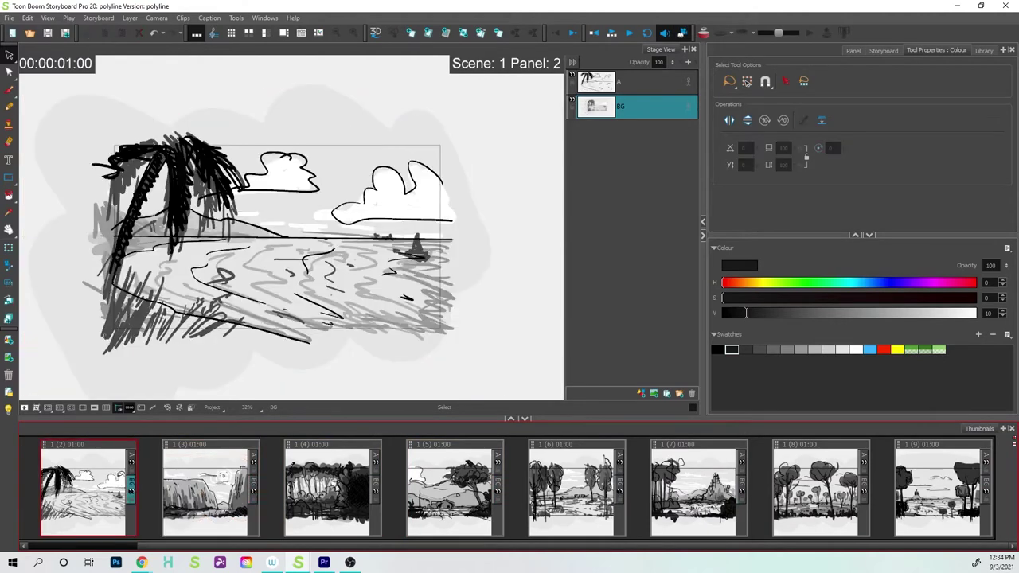
Start a PDF export of the storyboard and rename the destination file to panel
left_click(9, 17)
mouse_move(36, 235)
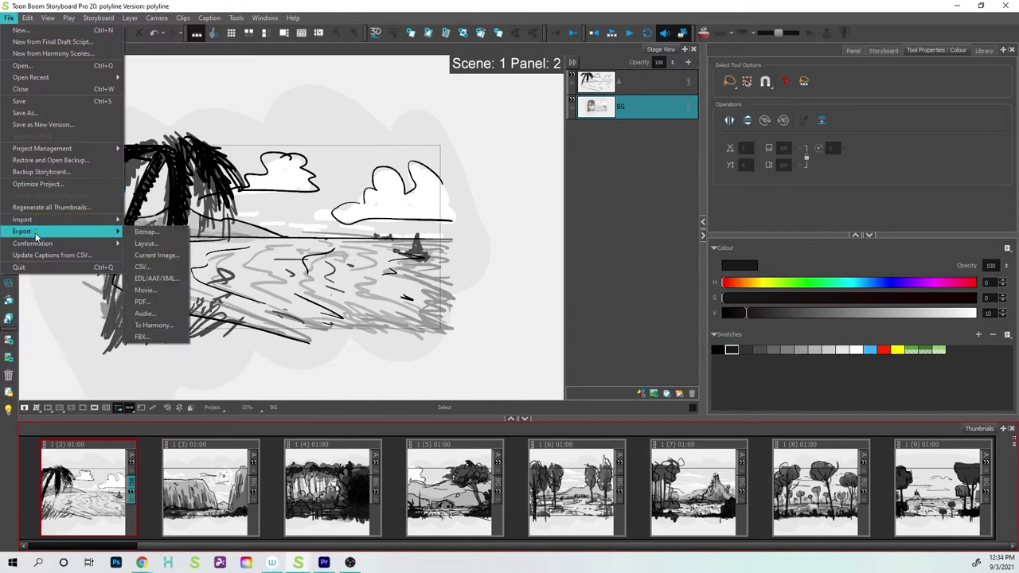
left_click(146, 303)
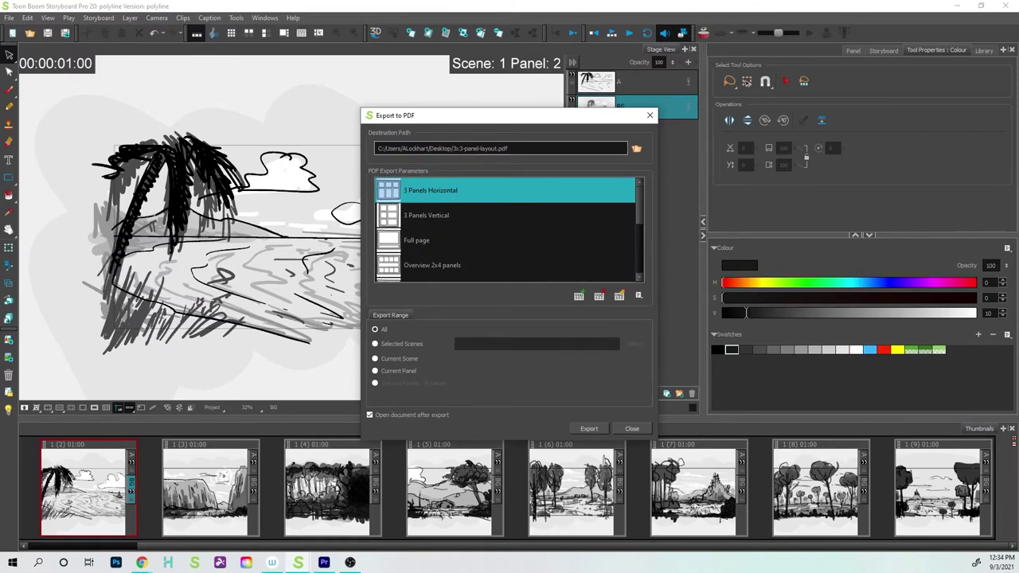
left_click_drag(452, 148, 497, 147)
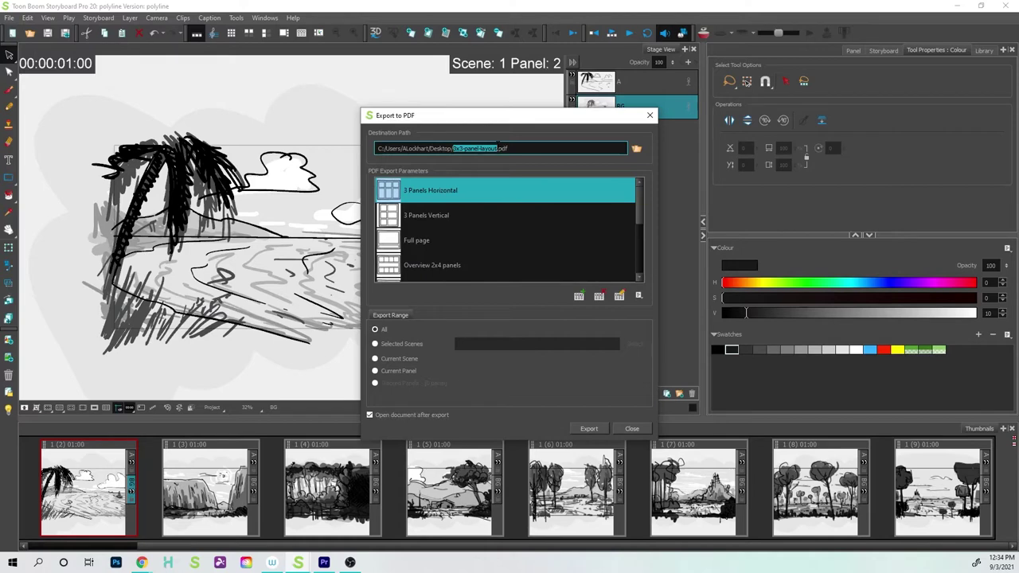
type("panel")
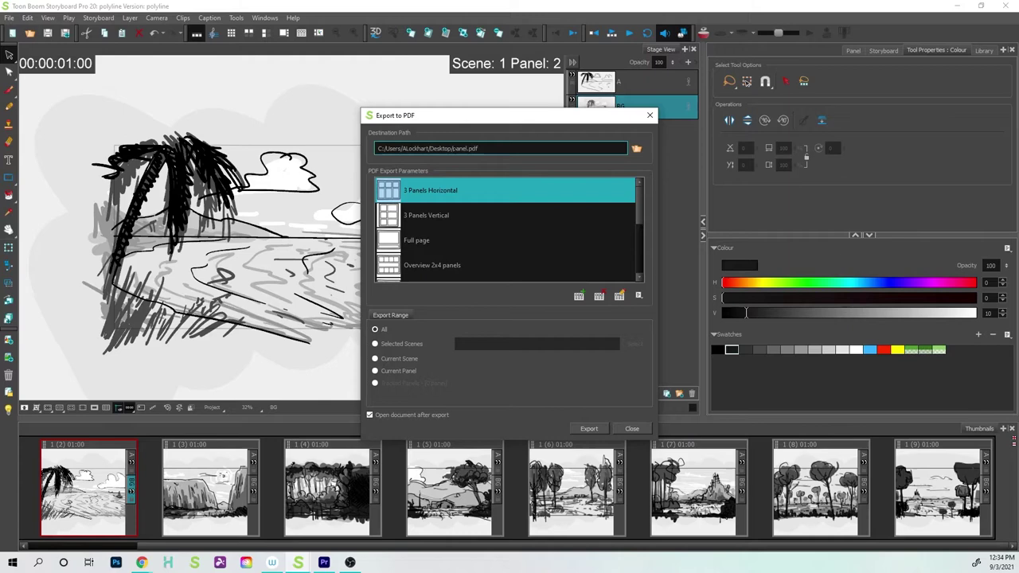
Compare several layouts, settle on Overview 8 x 10, and export to panel.pdf
left_click(405, 213)
left_click(393, 242)
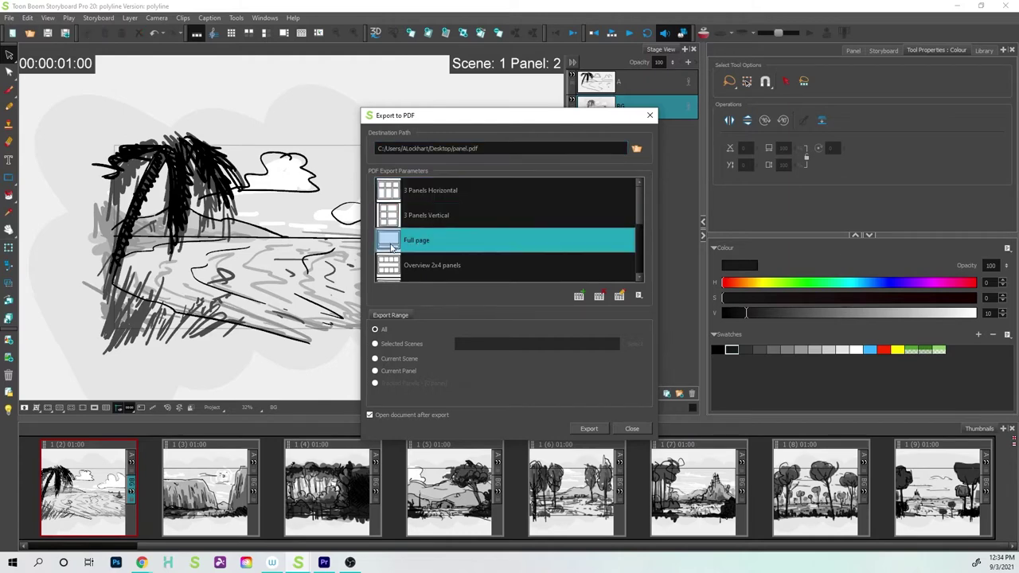
scroll(391, 269, "down", 2)
left_click(391, 215)
left_click(398, 191)
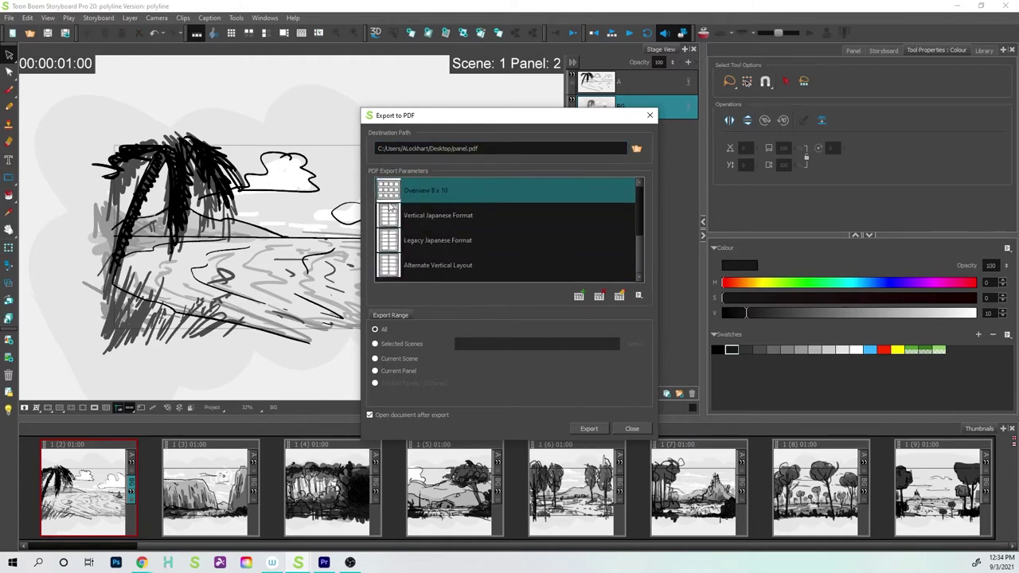
left_click(391, 213)
key("Down")
key("Down")
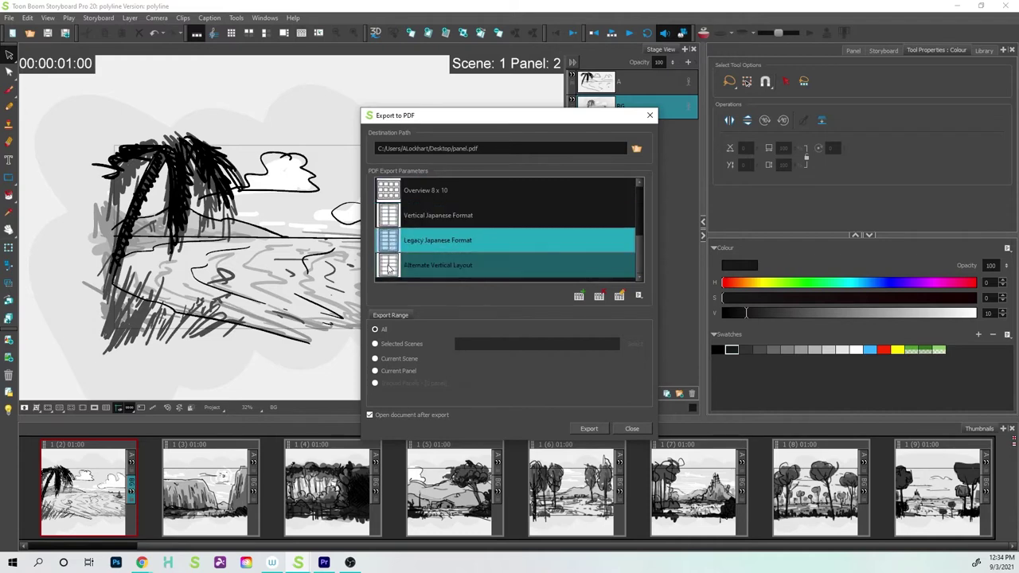
left_click(393, 195)
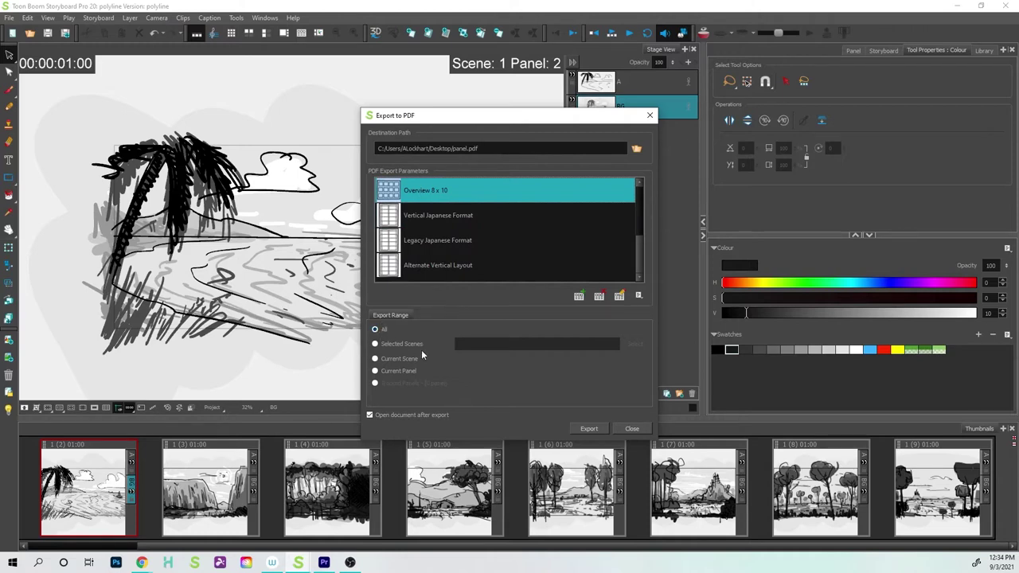
left_click(589, 429)
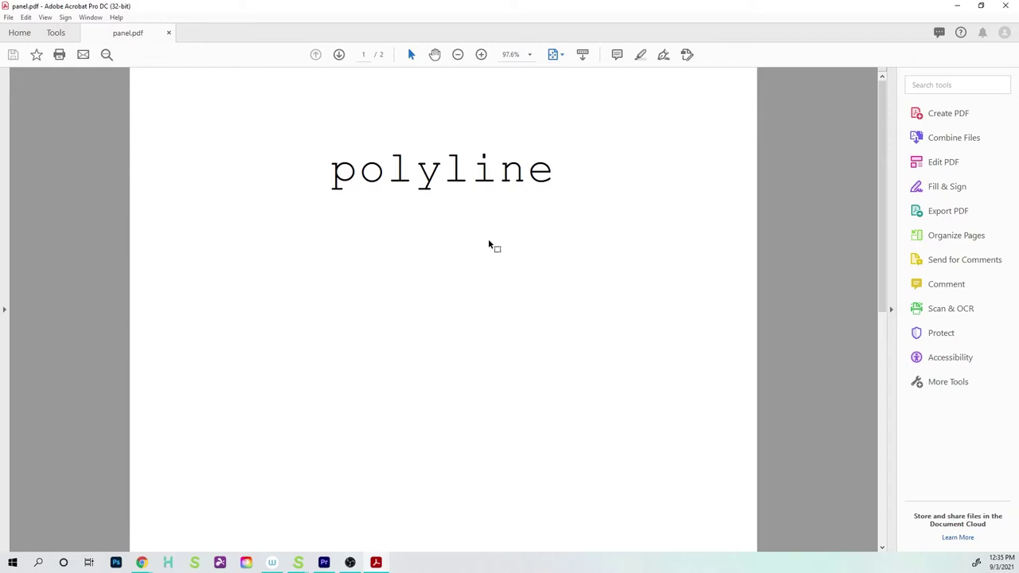
Scroll to page 2 of panel.pdf to inspect the nine tiny panels, then close Acrobat and dismiss the message
scroll(489, 245, "down", 5)
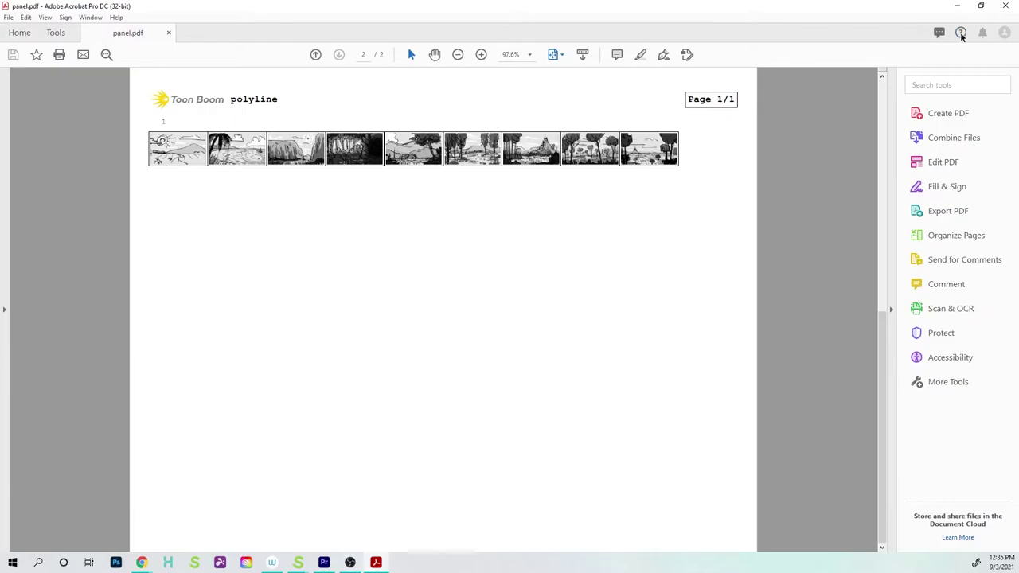
left_click(1006, 6)
left_click(521, 291)
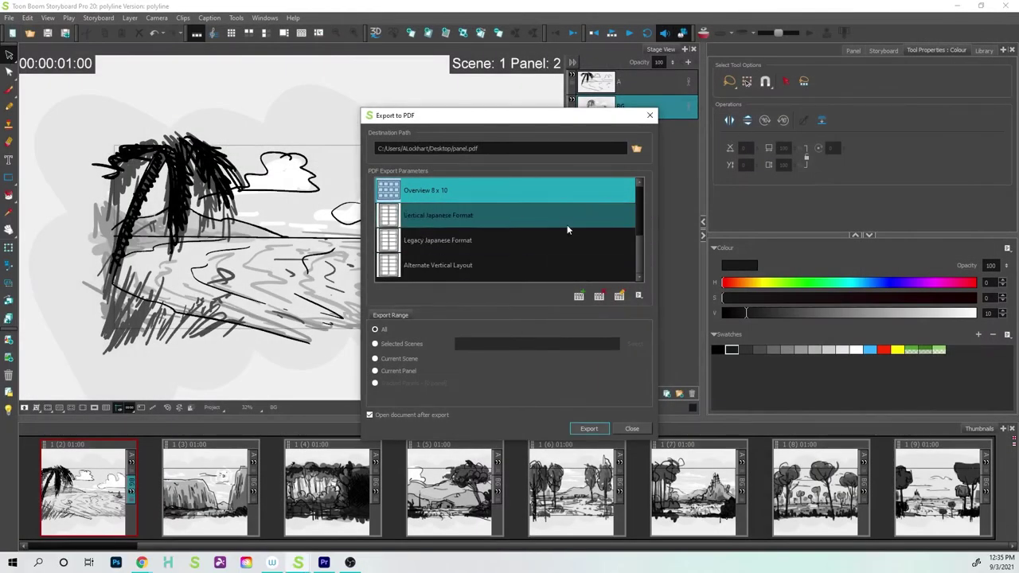
Create a PDF profile named '3x3 Profile Layout' with top, bottom, left and right margins of 18
left_click(578, 296)
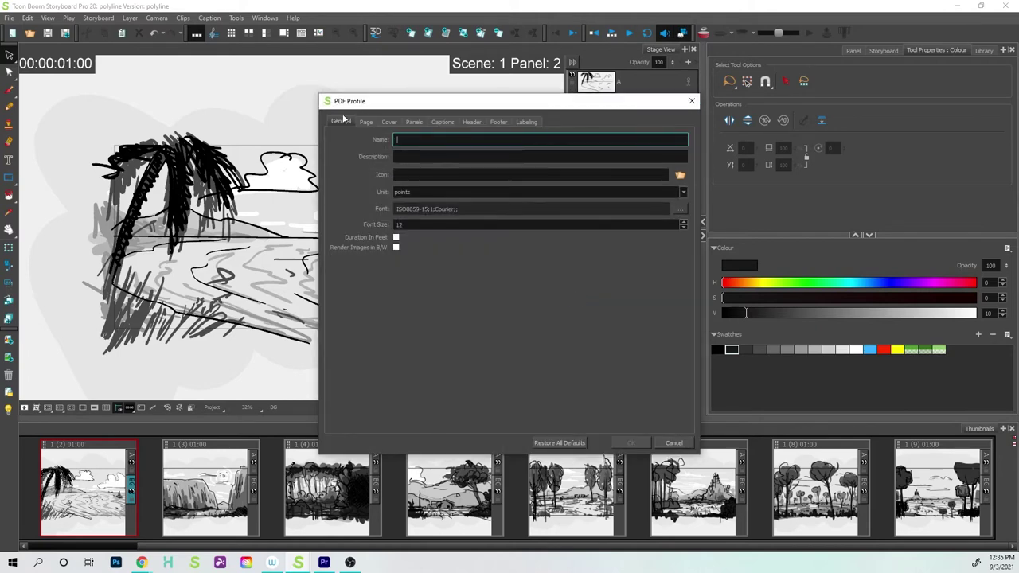
type("3x3 Profile Layout")
left_click(365, 122)
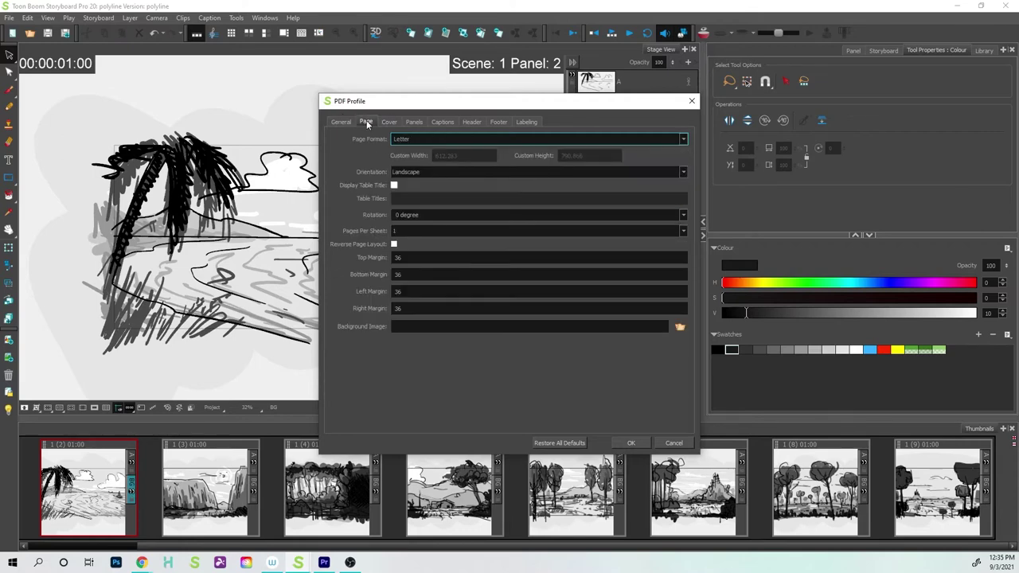
double_click(402, 257)
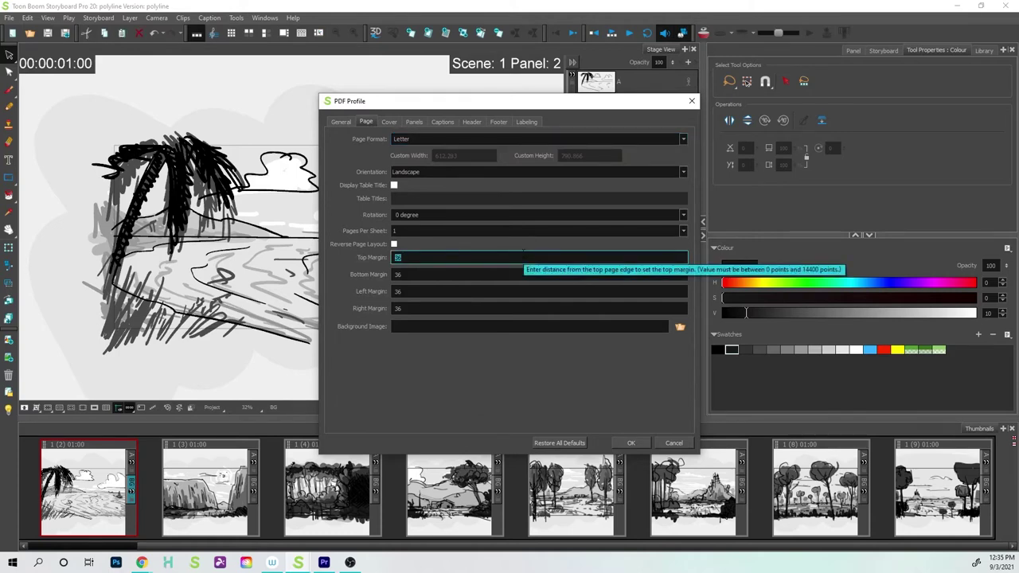
type("18")
key("Tab")
type("18")
key("Tab")
type("18")
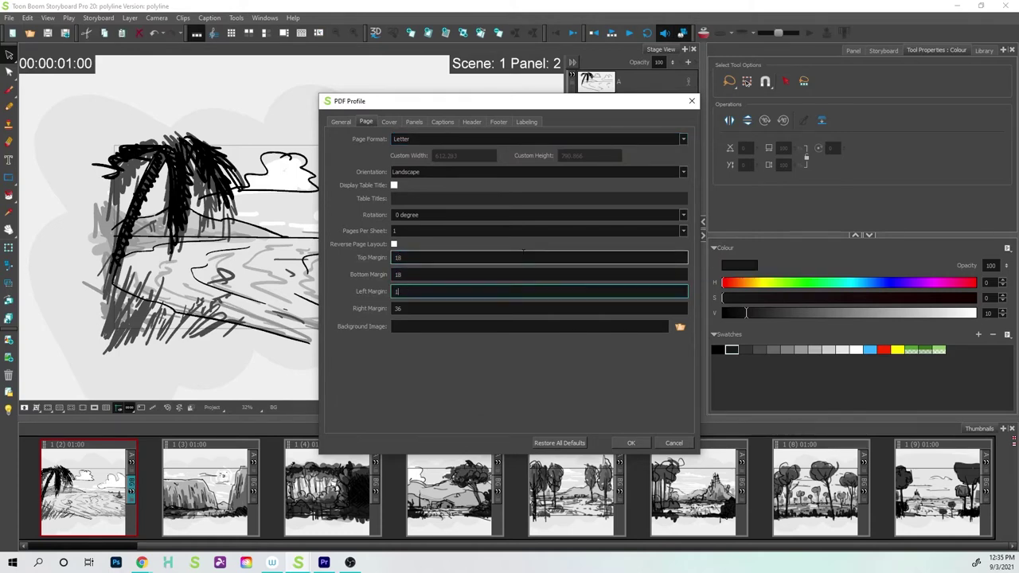
key("Tab")
type("18")
key("Tab")
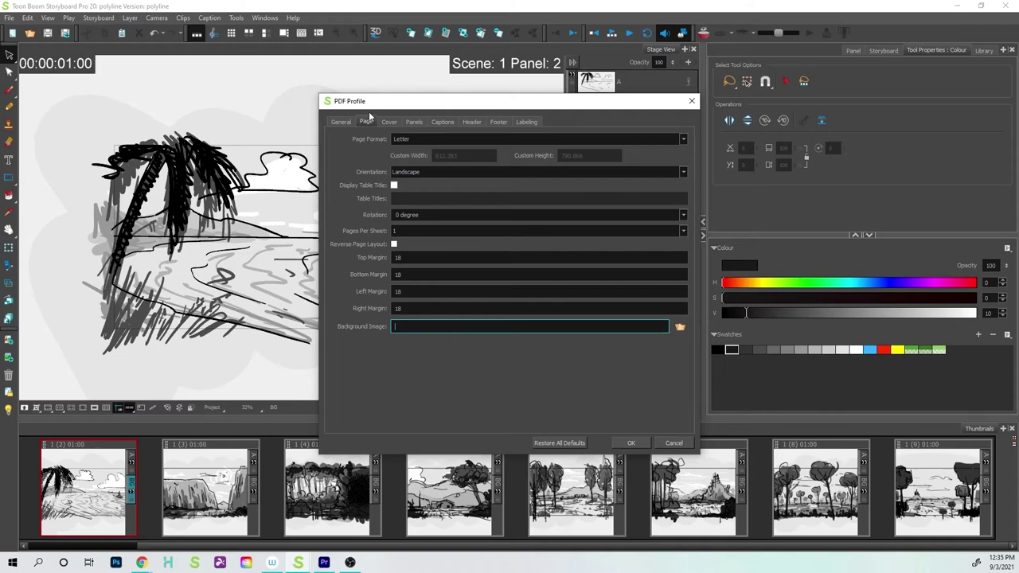
Uncheck Show Cover so the profile has no cover page, then bring up the panel layout options
left_click(389, 122)
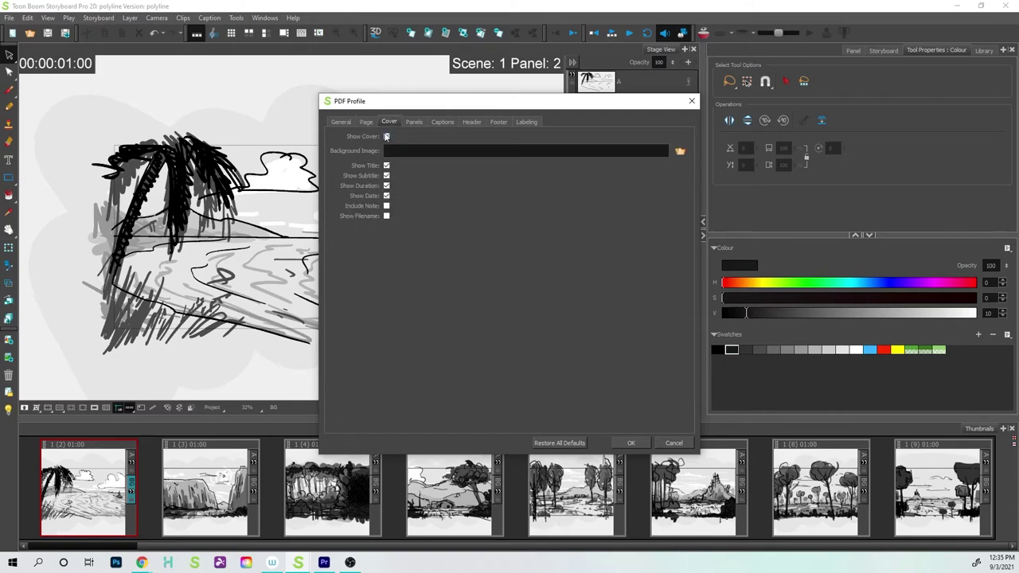
left_click(387, 137)
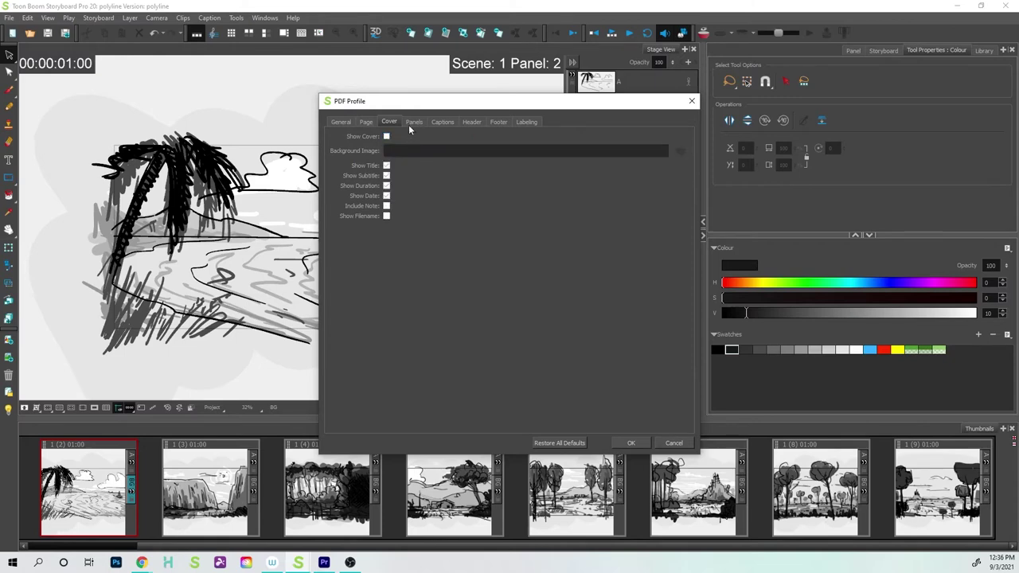
left_click(413, 122)
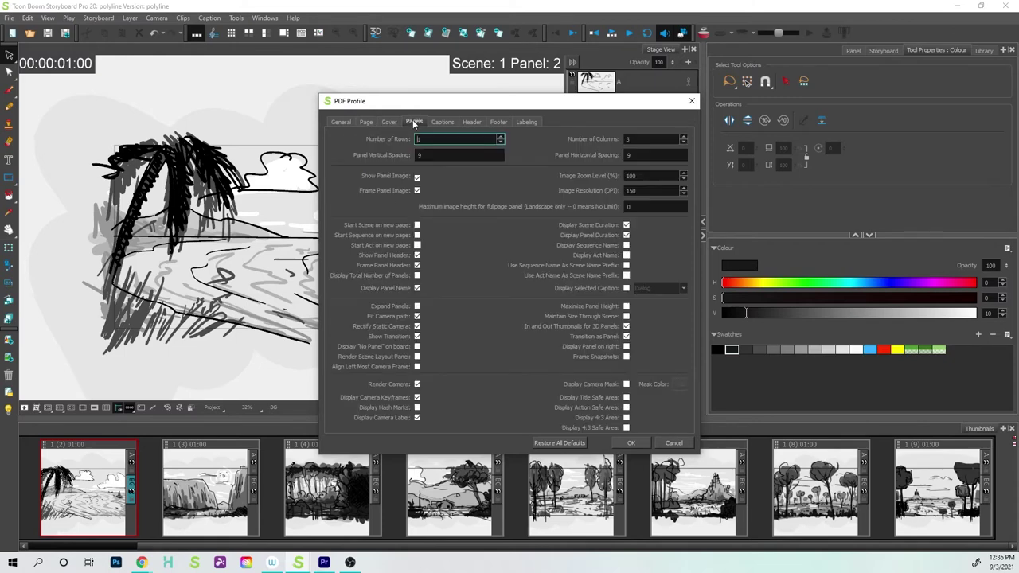
Turn off Show Panel Header, Frame Panel Header and Display Panel Name
left_click(416, 256)
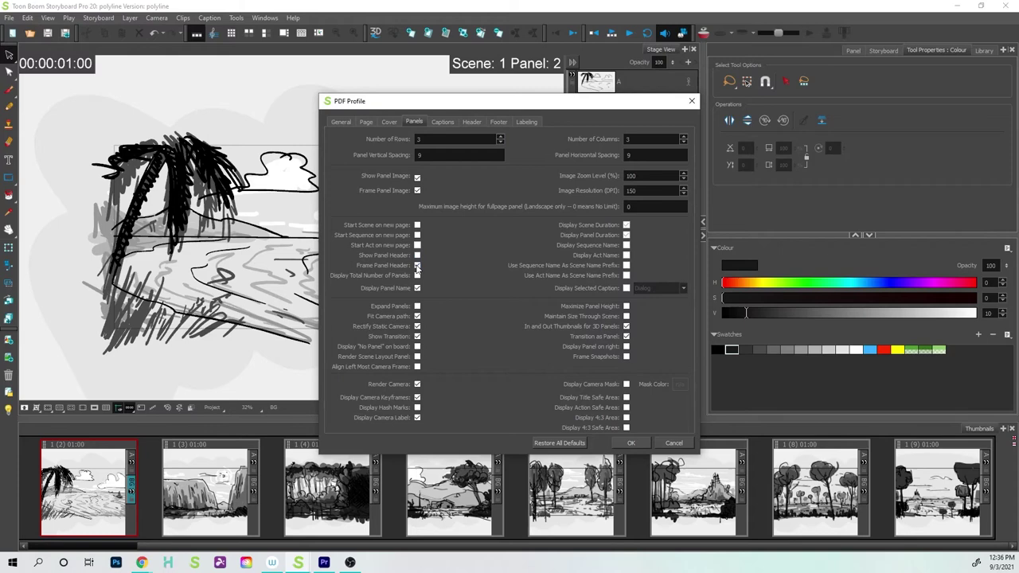
left_click(416, 265)
left_click(416, 289)
Uncheck Captions List All and Display Header, then review the Footer and Labeling settings
left_click(442, 122)
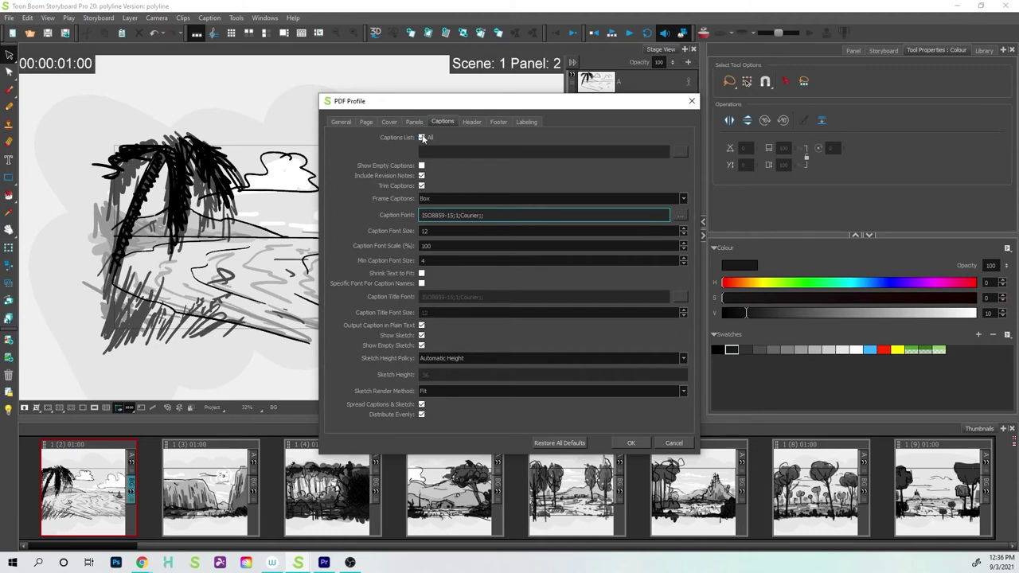
left_click(422, 138)
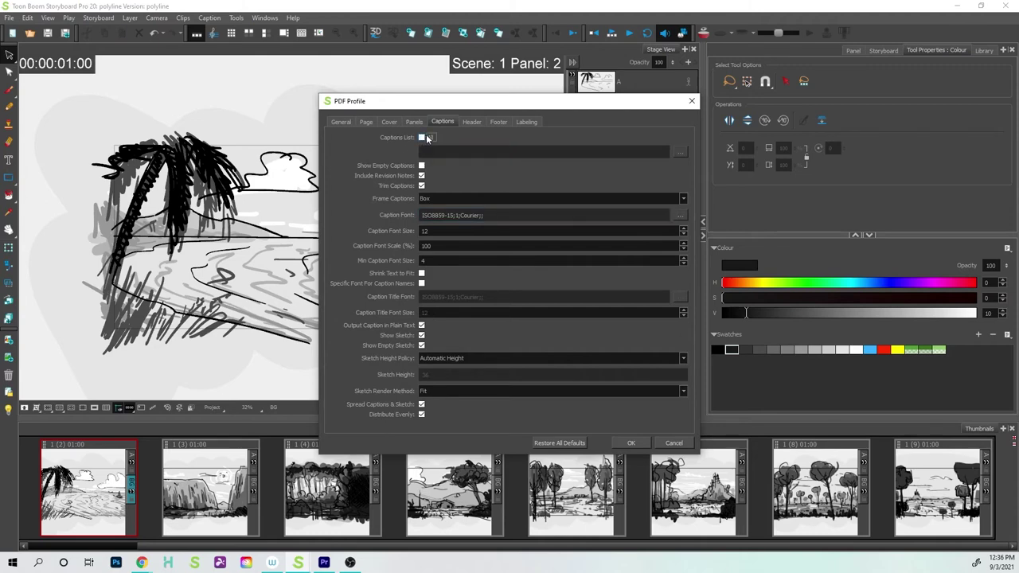
left_click(472, 122)
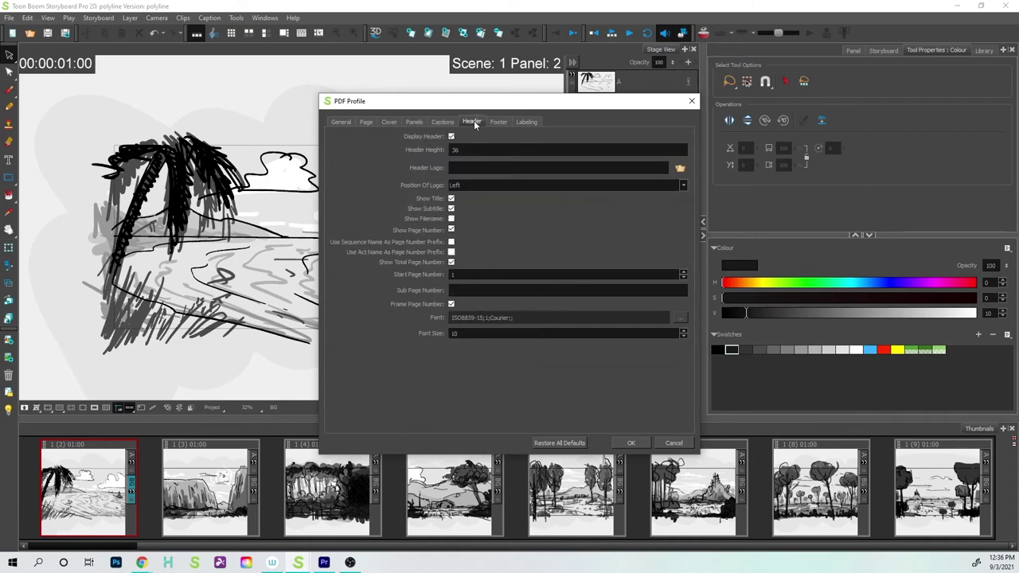
left_click(452, 136)
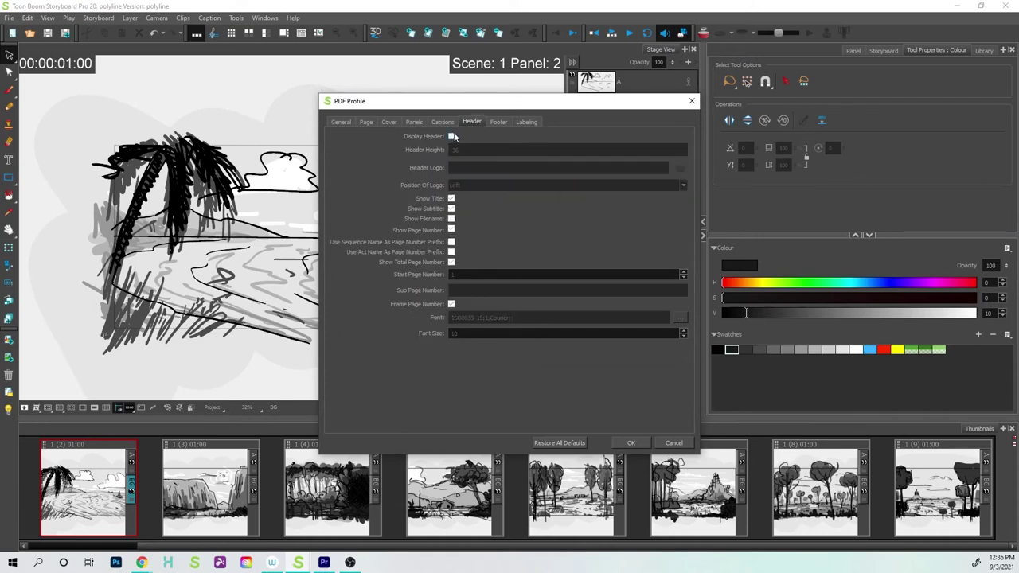
left_click(495, 122)
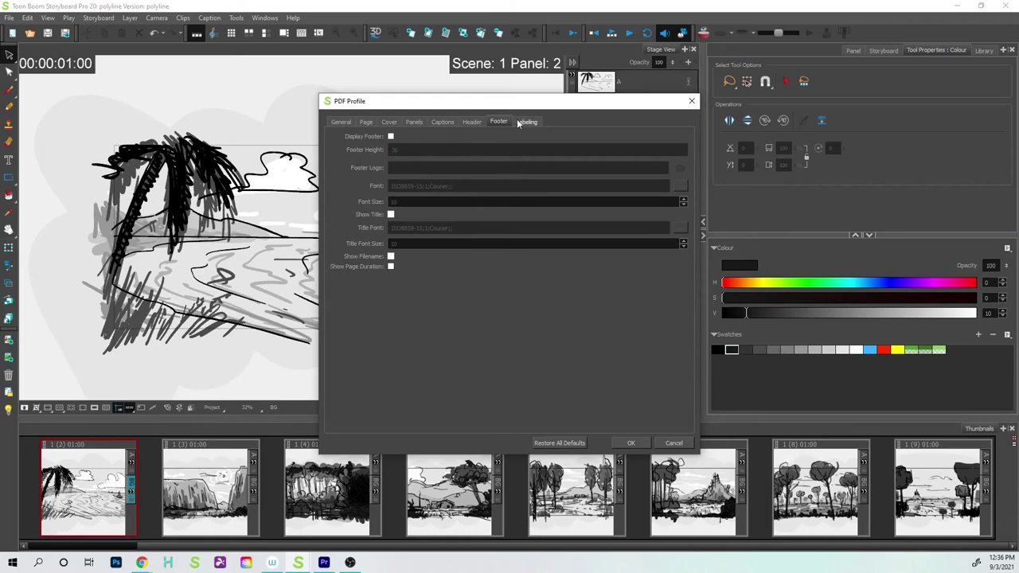
left_click(521, 120)
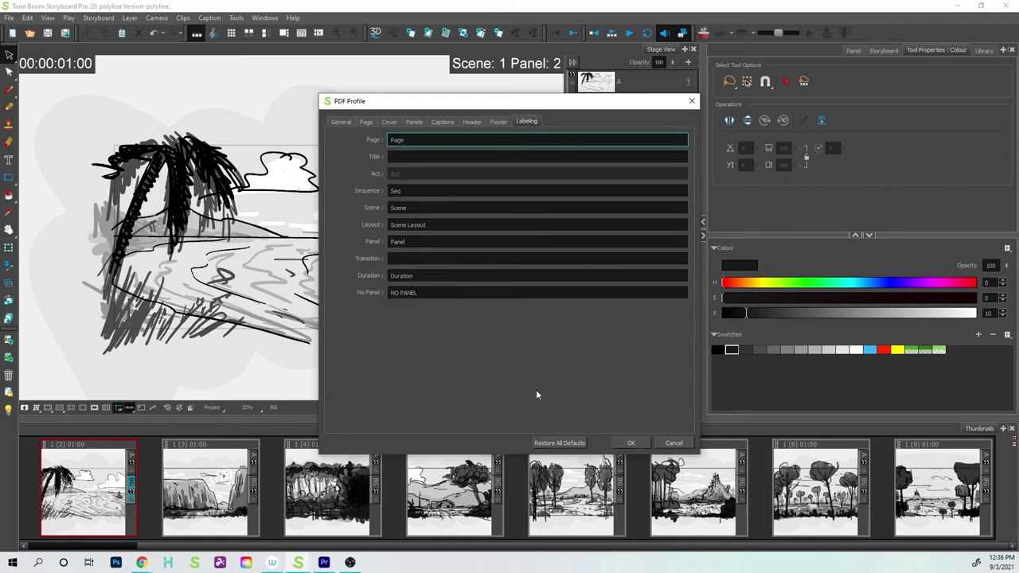
Save the profile and select 3x3 Profile Layout in the Export to PDF list
left_click(630, 443)
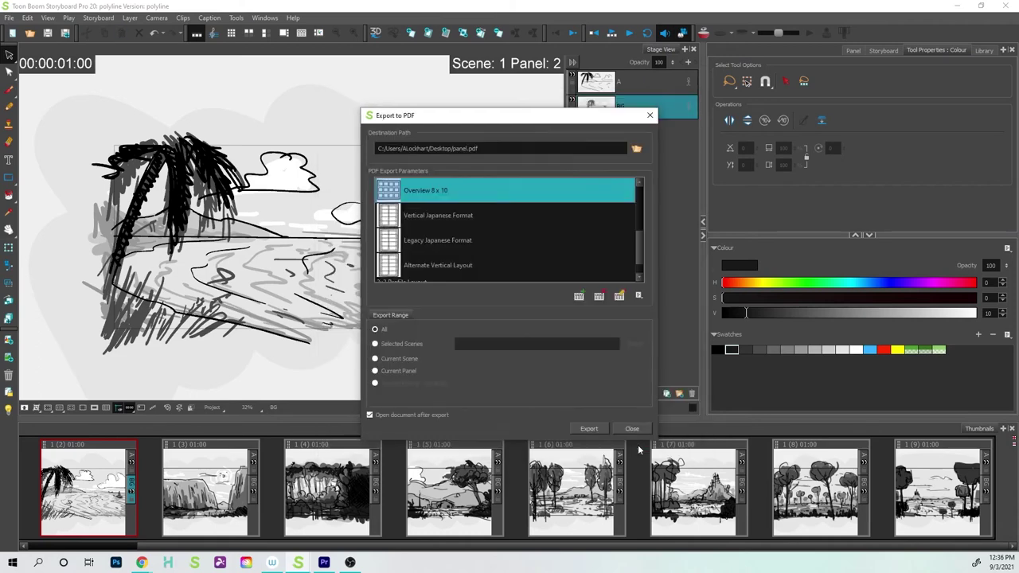
mouse_move(642, 247)
left_mouse_down()
mouse_move(644, 191)
mouse_move(642, 247)
left_mouse_up()
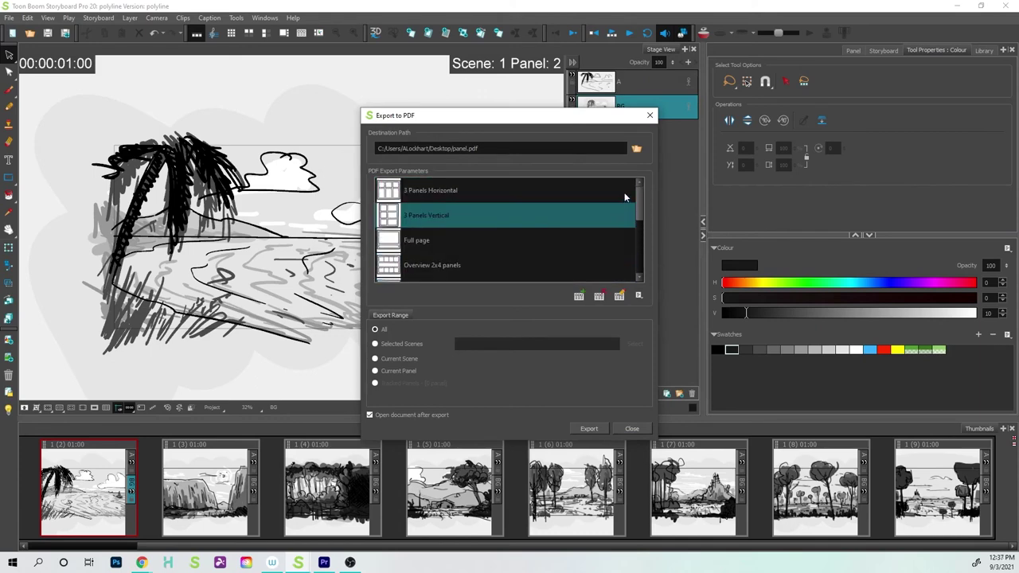
scroll(622, 239, "down", 1)
left_click(400, 257)
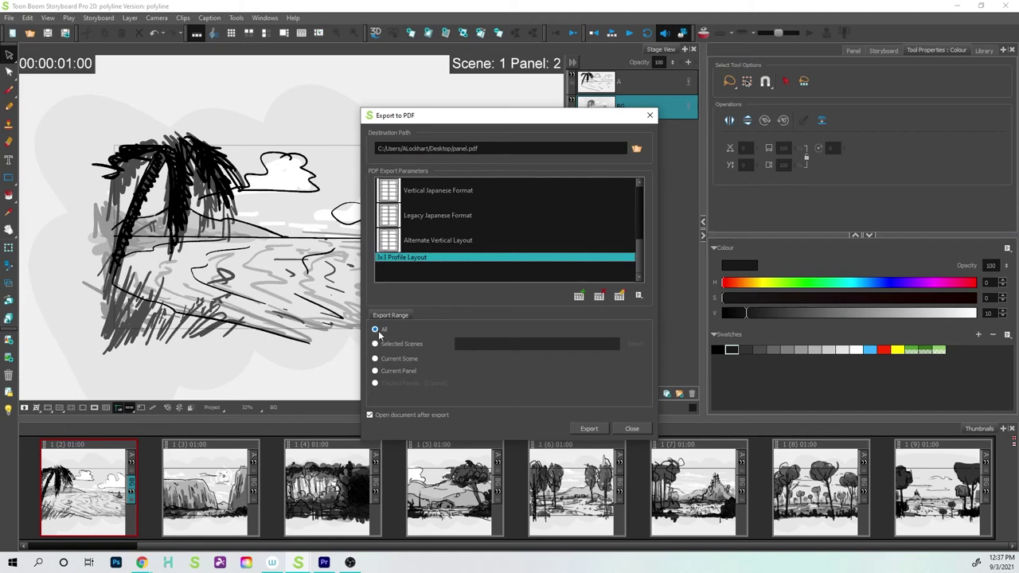
Rename the destination file to BG-images-final and export the storyboard
double_click(461, 149)
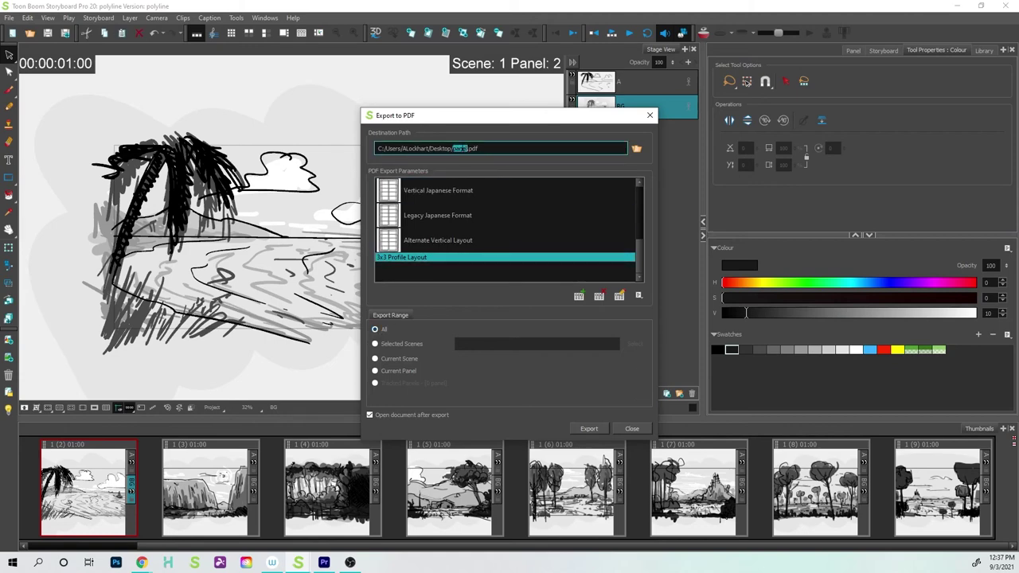
type("BG-images-final")
left_click(588, 430)
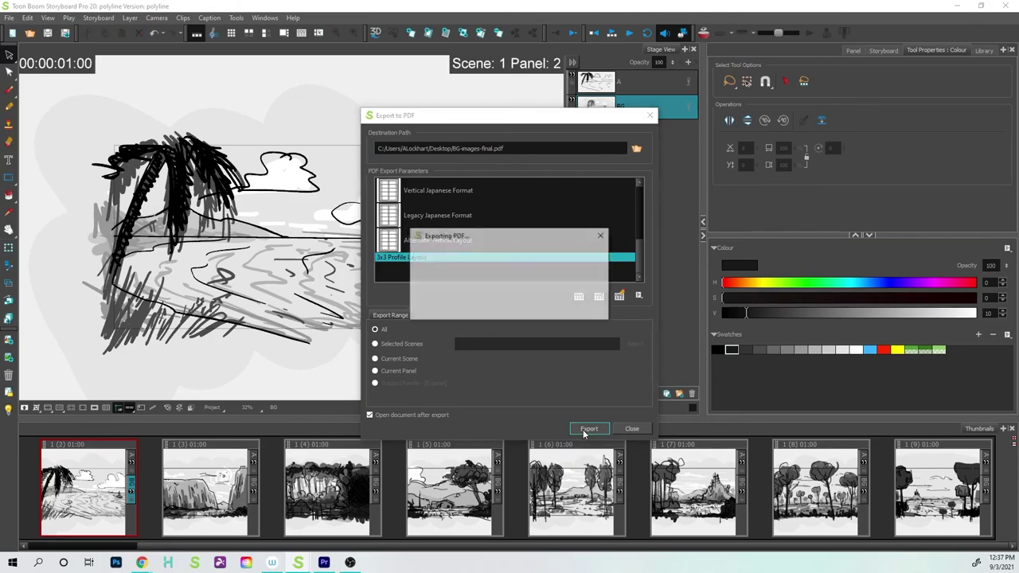